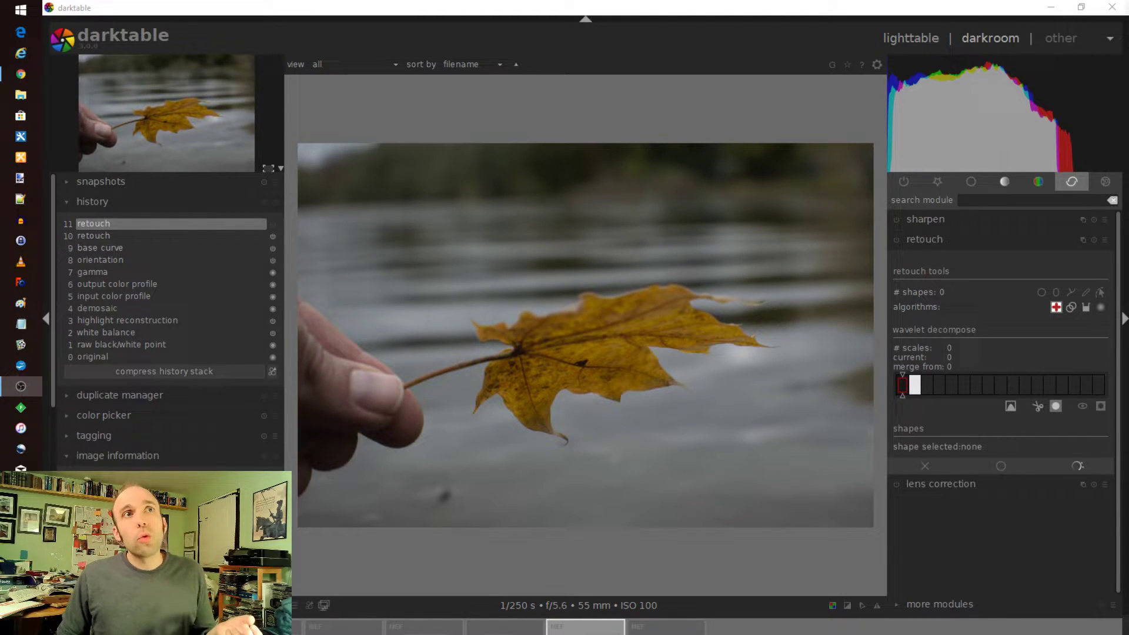
Step: Find the retouch module in the correction group, turn it on, and choose the circle shape
{"action": "left_click", "coordinate": [1015, 181]}
{"action": "left_click", "coordinate": [1038, 182]}
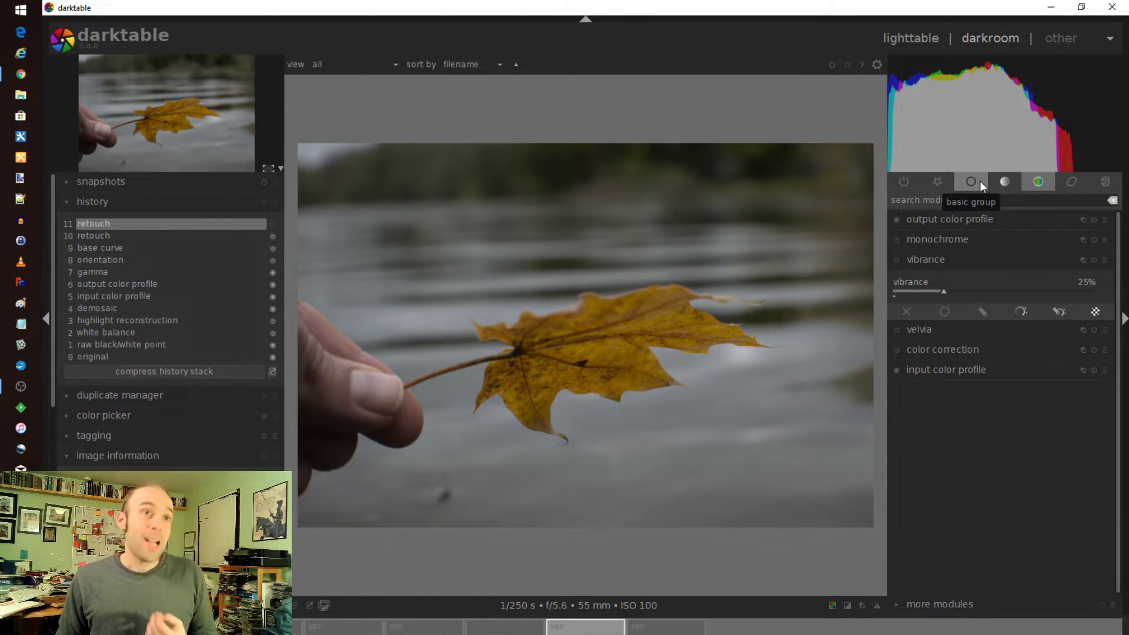
{"action": "left_click", "coordinate": [1071, 182]}
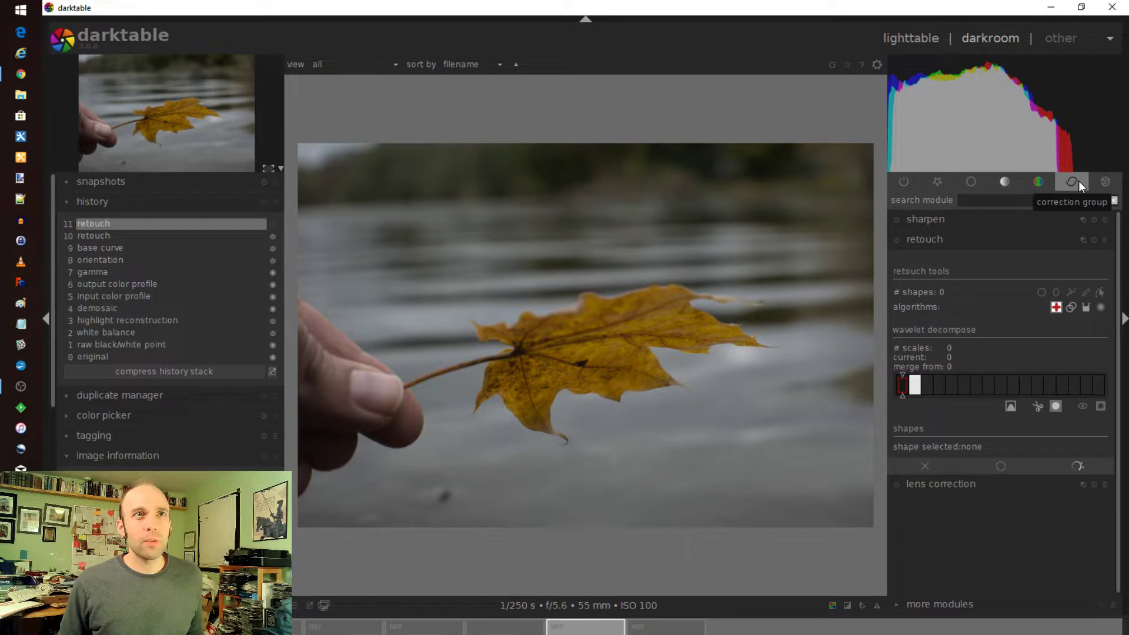
{"action": "left_click", "coordinate": [896, 240]}
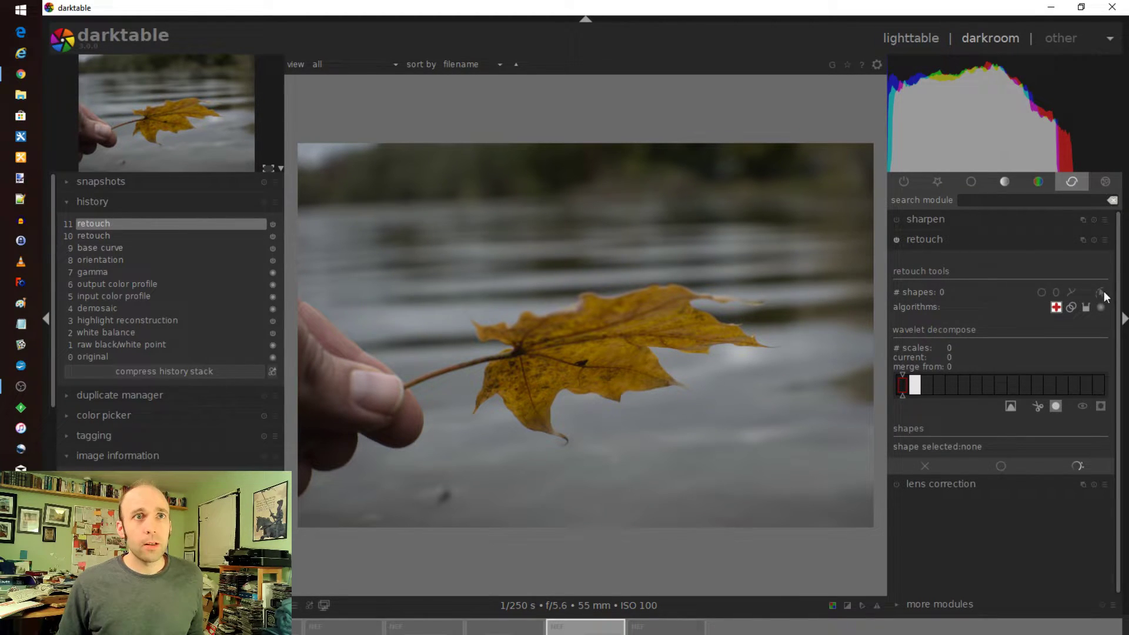
{"action": "left_click", "coordinate": [1041, 292]}
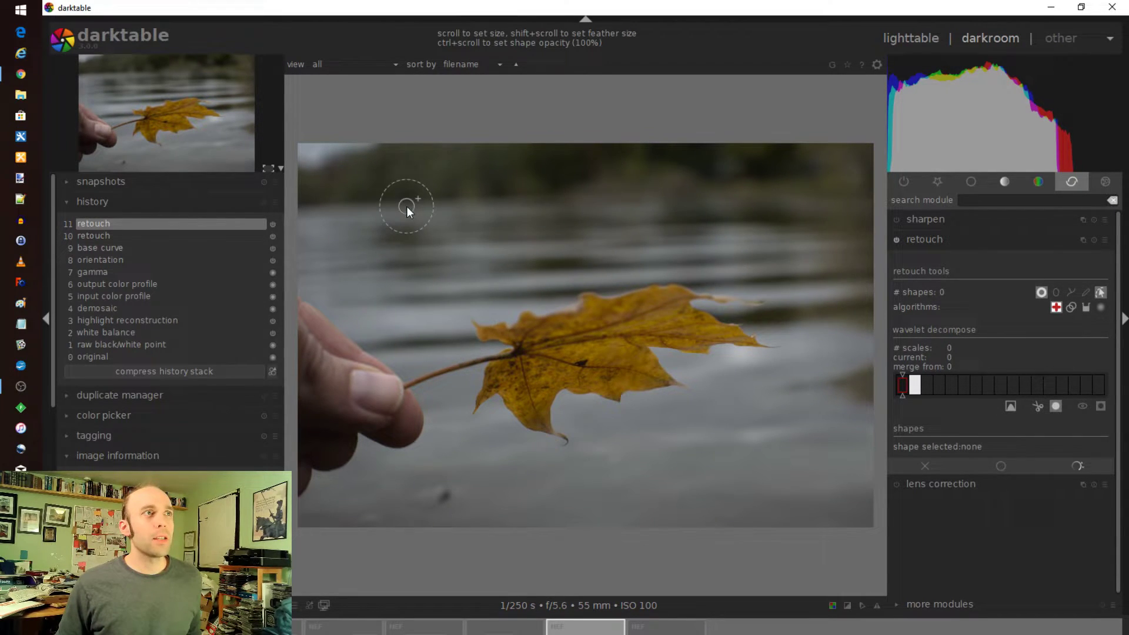
Step: Clone circular leaf patches onto the upper-left water and above the leaf at 54% opacity
{"action": "mouse_move", "coordinate": [407, 206]}
{"action": "left_mouse_down"}
{"action": "mouse_move", "coordinate": [555, 252]}
{"action": "mouse_move", "coordinate": [598, 348]}
{"action": "left_mouse_up"}
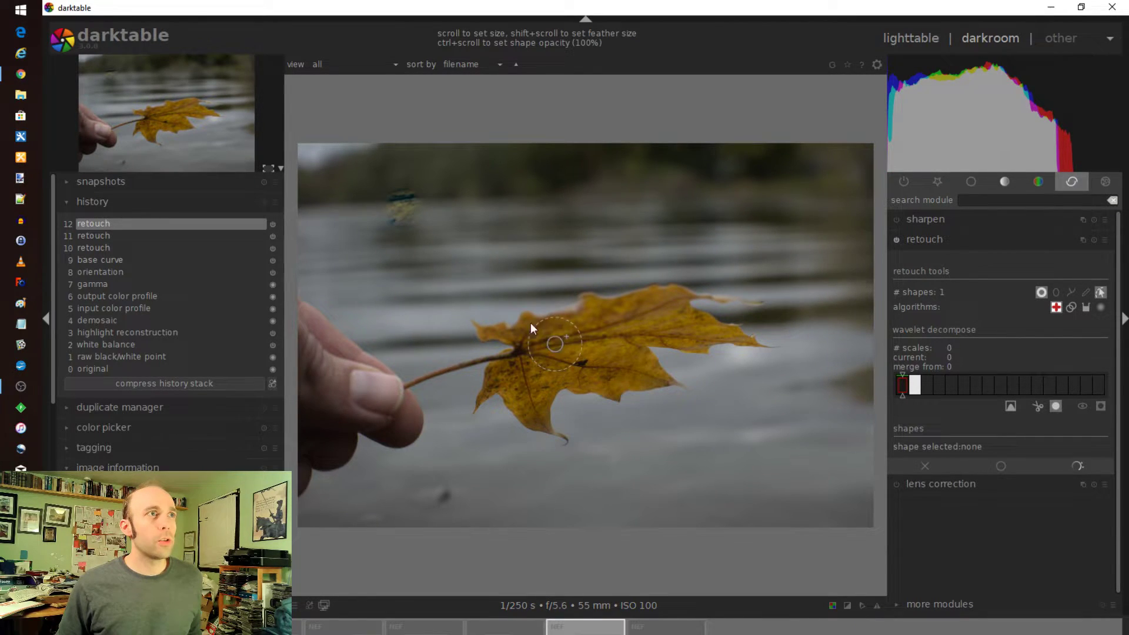
{"action": "left_click", "coordinate": [572, 352]}
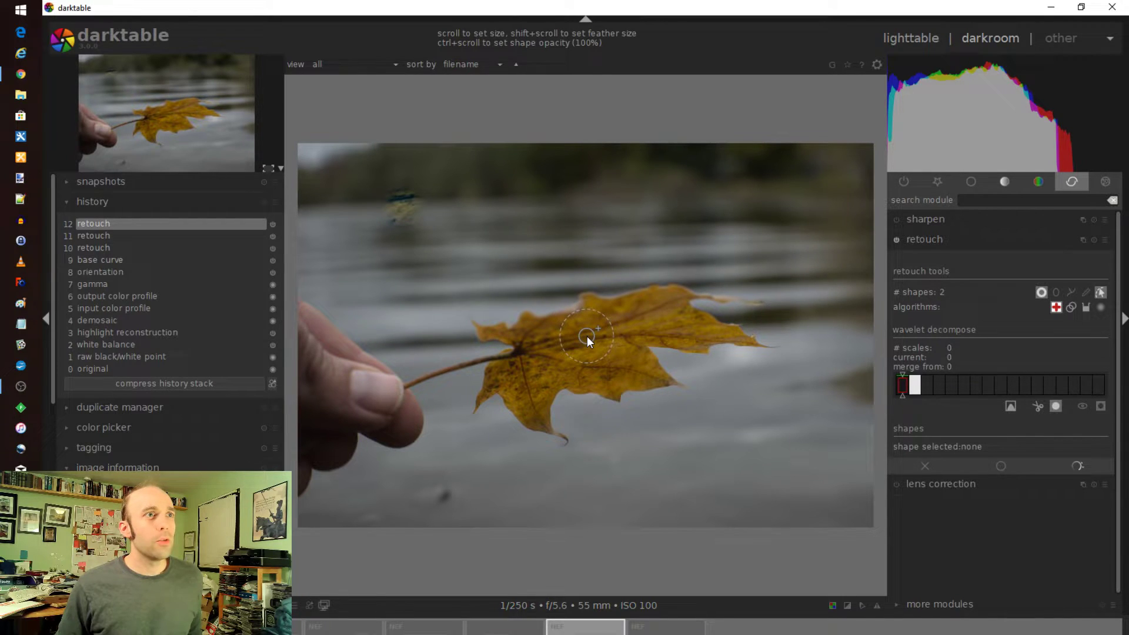
{"action": "scroll", "coordinate": [587, 336], "scroll_direction": "down", "scroll_amount": 9, "text": "ctrl"}
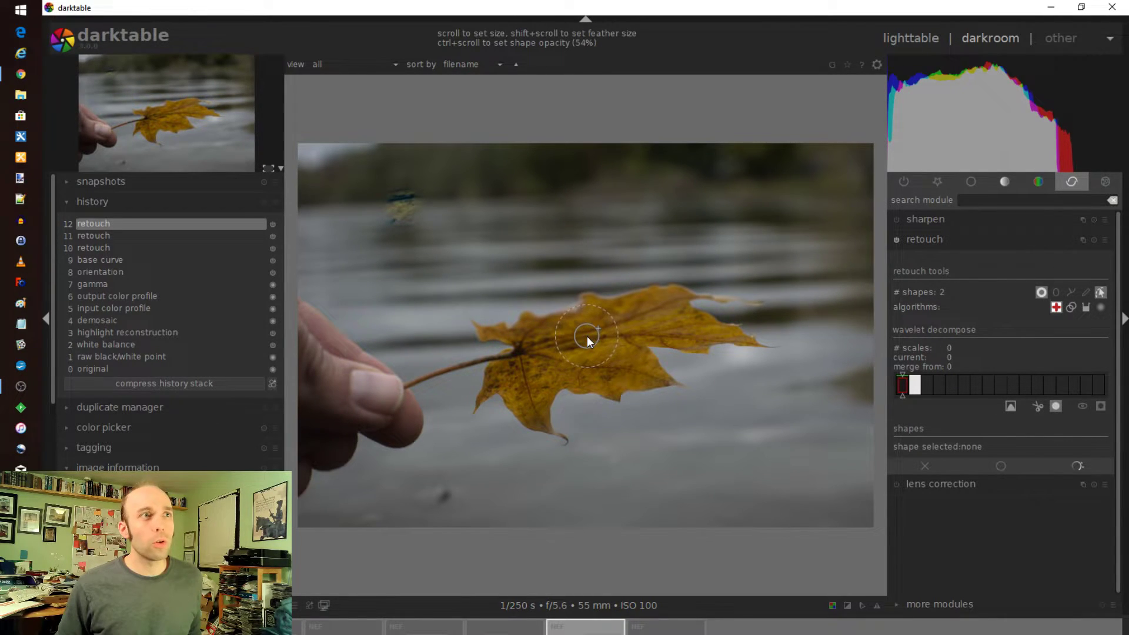
{"action": "scroll", "coordinate": [587, 336], "scroll_direction": "up", "scroll_amount": 15}
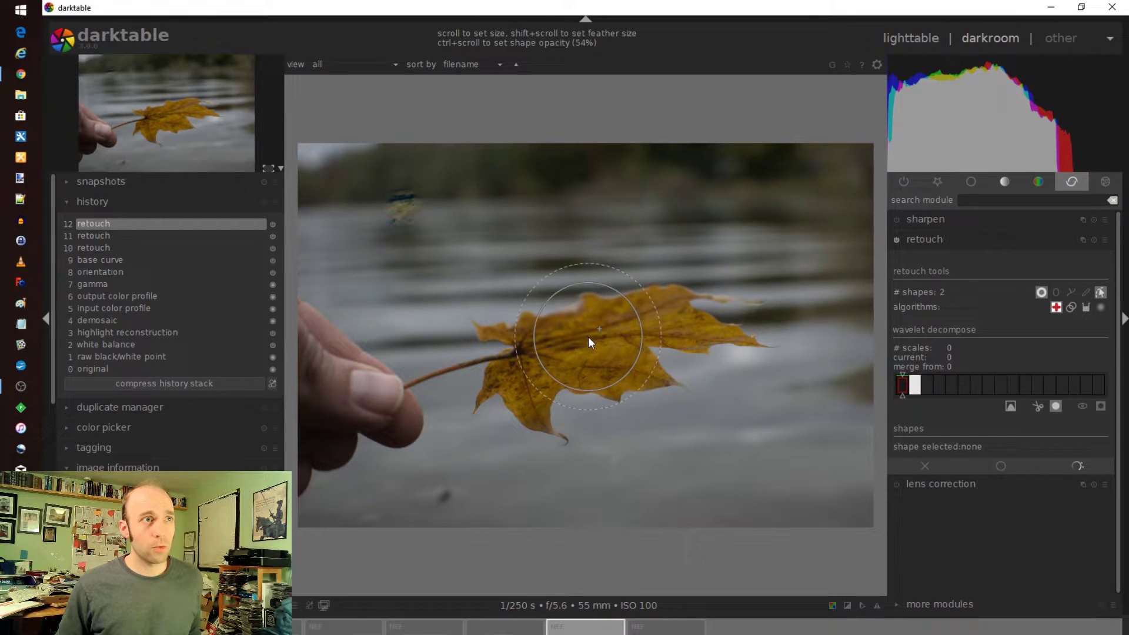
{"action": "left_click", "coordinate": [564, 232]}
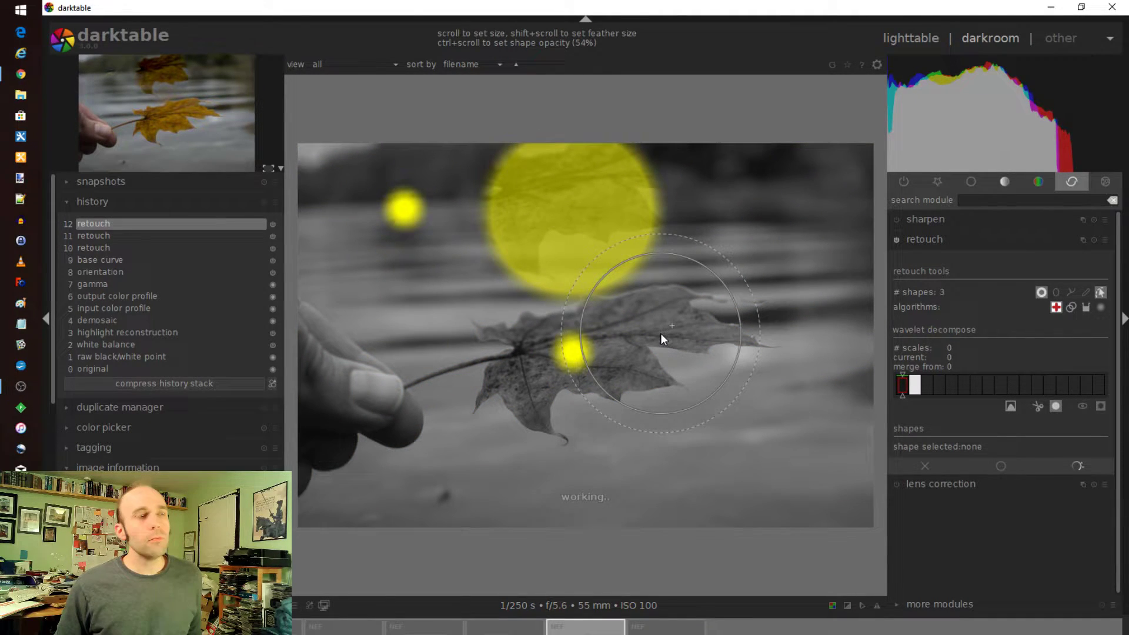
Step: Place faded leaf clones on the top-centre and lower-right water, then switch to ellipse shapes
{"action": "left_click", "coordinate": [786, 456]}
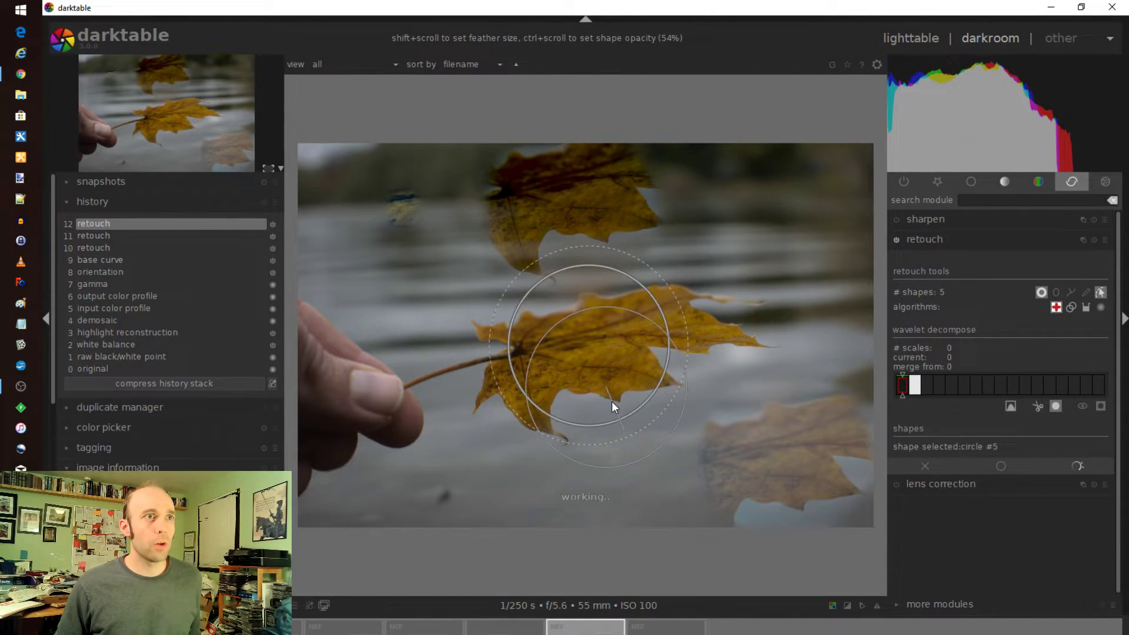
{"action": "left_click", "coordinate": [633, 469]}
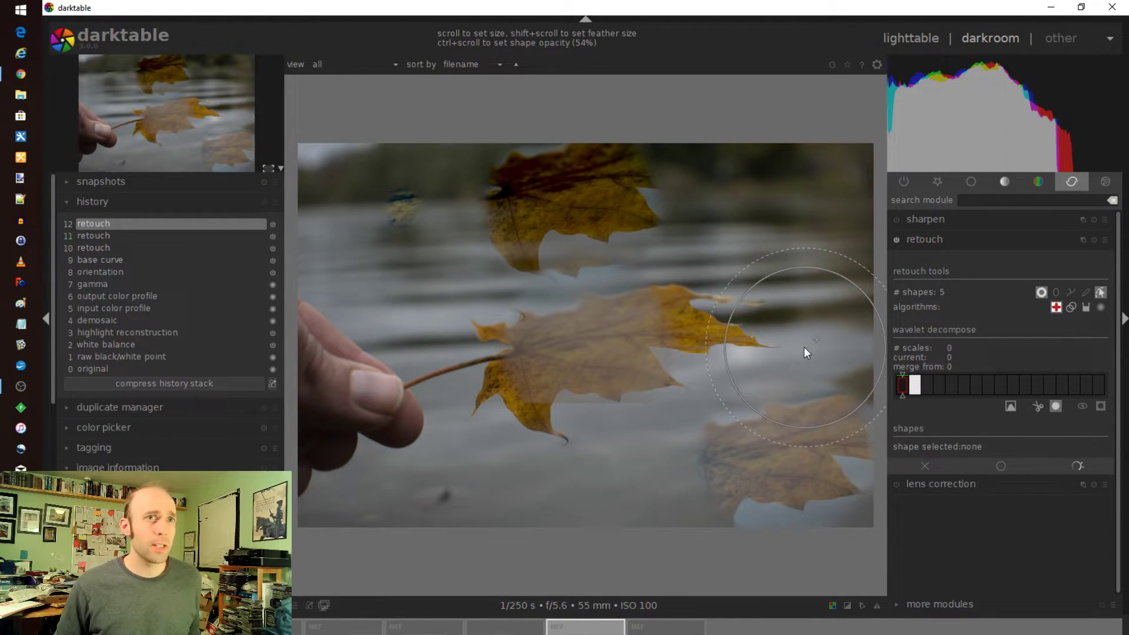
{"action": "left_click", "coordinate": [1057, 291]}
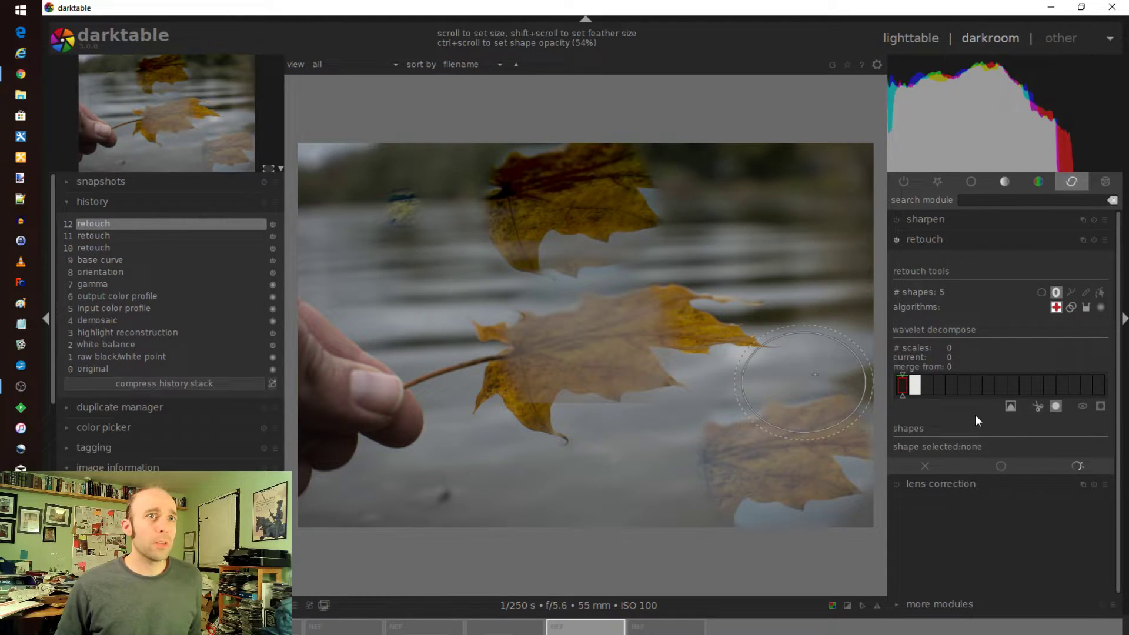
Step: Place six ellipse clones around the leaf: left of it, near the stem, and over its centre
{"action": "left_click", "coordinate": [426, 291]}
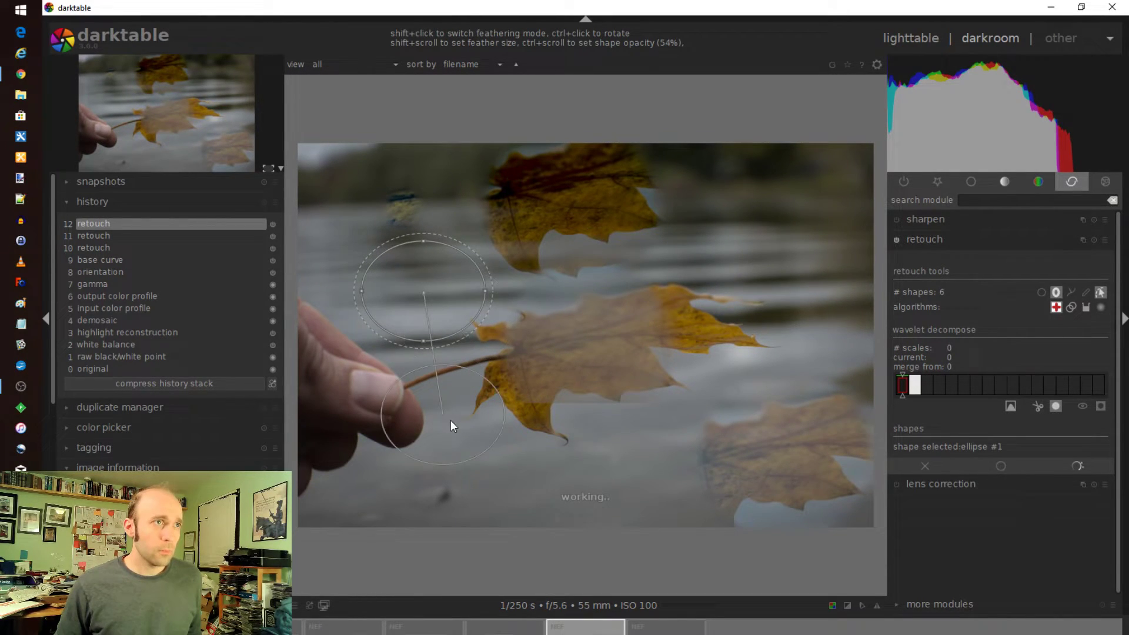
{"action": "left_click", "coordinate": [465, 356]}
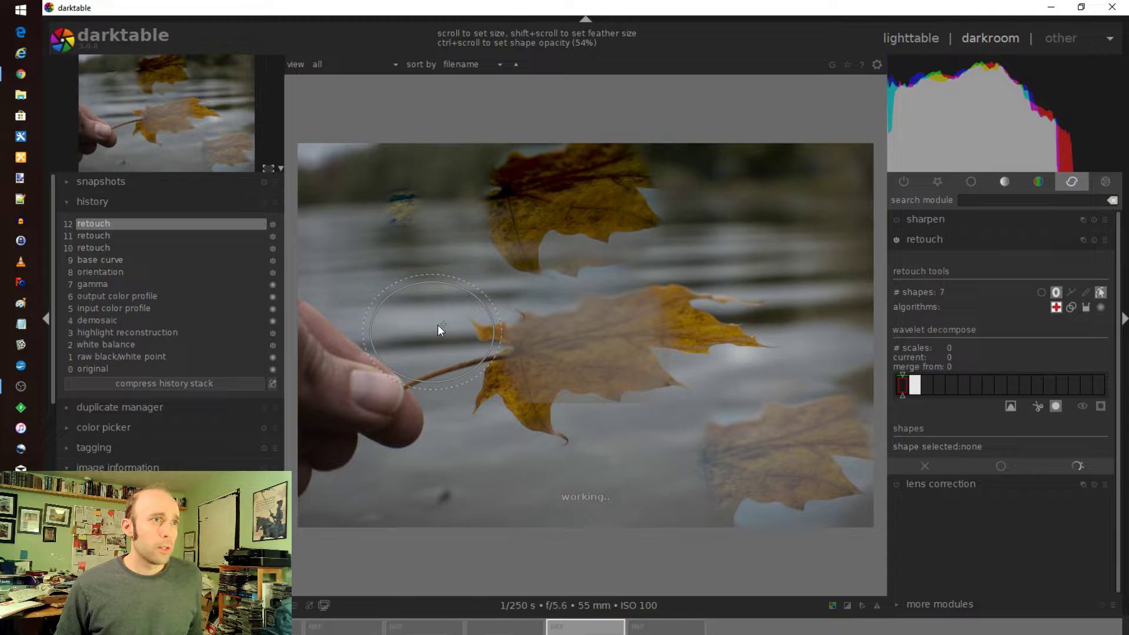
{"action": "left_click", "coordinate": [436, 329]}
{"action": "left_click", "coordinate": [451, 241]}
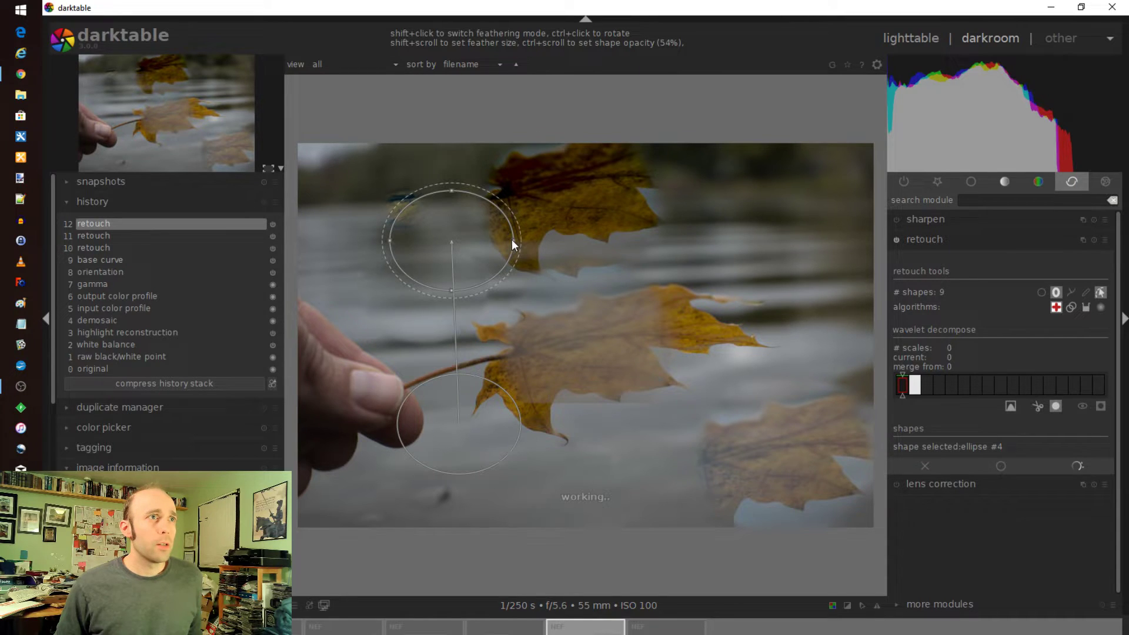
{"action": "mouse_move", "coordinate": [511, 239]}
{"action": "left_mouse_down"}
{"action": "mouse_move", "coordinate": [629, 289]}
{"action": "mouse_move", "coordinate": [752, 391]}
{"action": "left_mouse_up"}
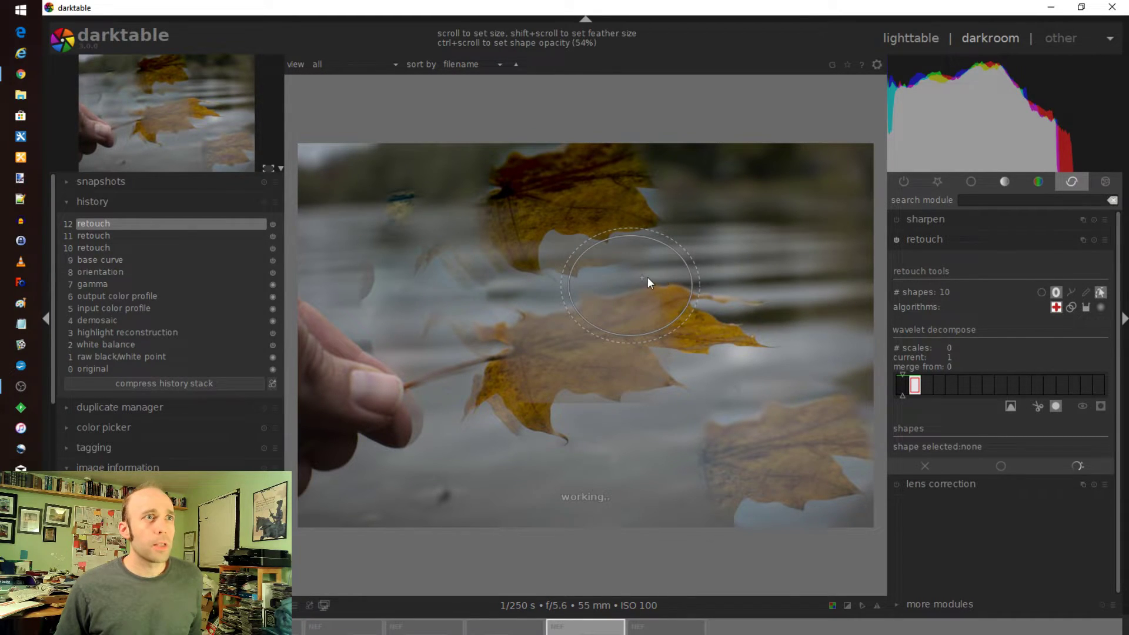
{"action": "left_click", "coordinate": [566, 272]}
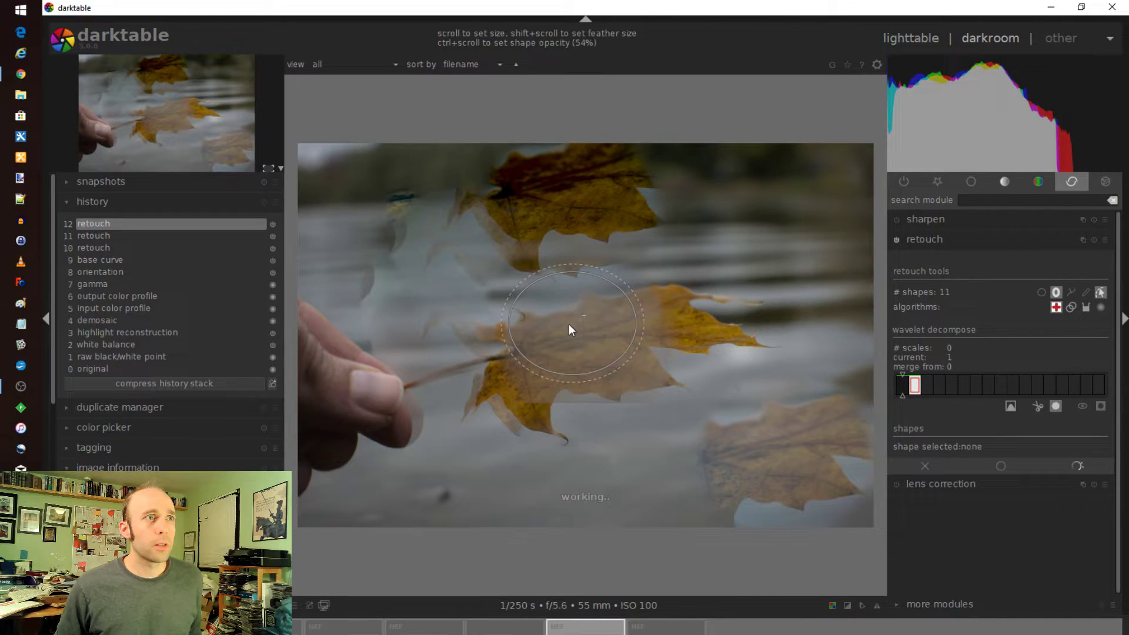
Step: Switch to wavelet scale 4 and add two ellipse clones at the upper right and right side
{"action": "left_click", "coordinate": [952, 386]}
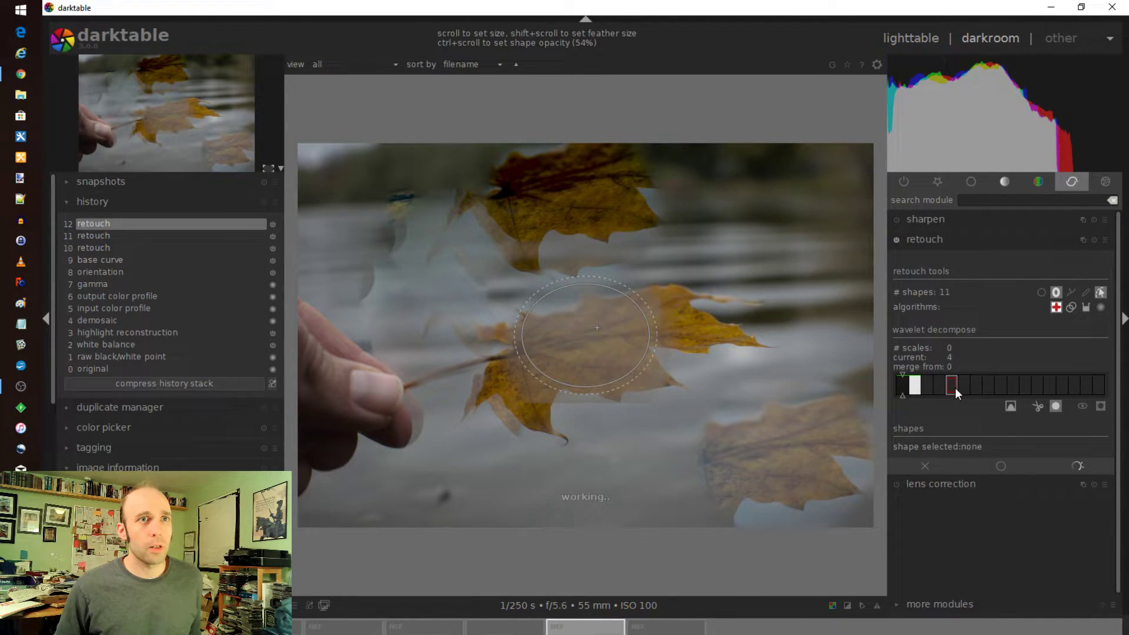
{"action": "left_click_drag", "start_coordinate": [771, 255], "coordinate": [686, 339]}
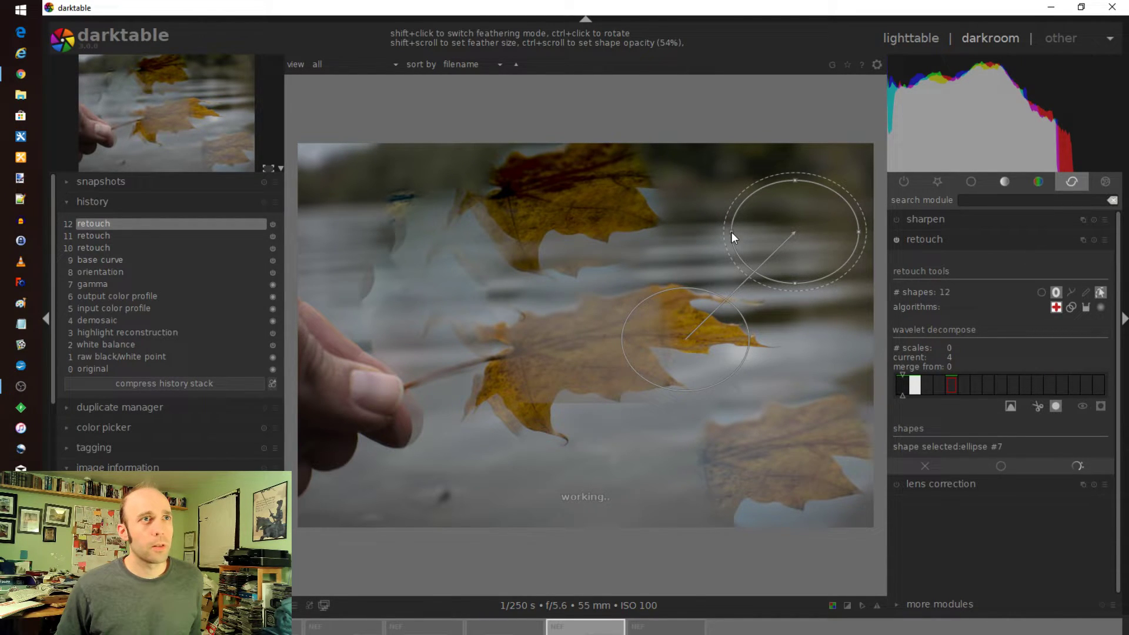
{"action": "left_click_drag", "start_coordinate": [731, 232], "coordinate": [550, 234]}
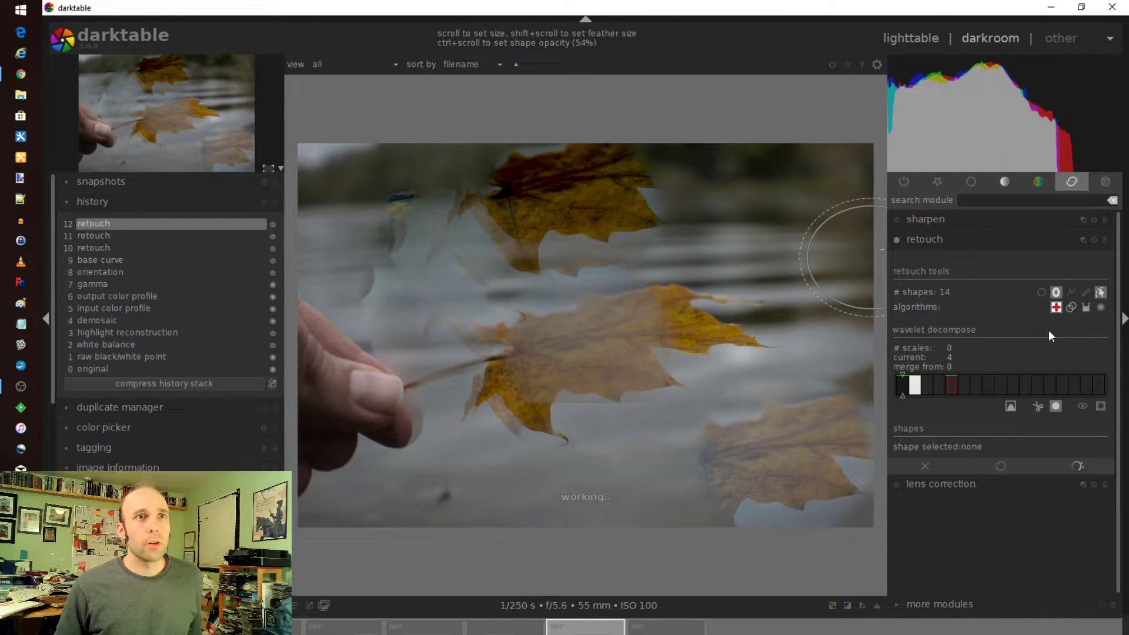
Step: Widen and heighten ellipse #7 and its source into large circles, then nudge it down-left
{"action": "left_click", "coordinate": [1056, 293]}
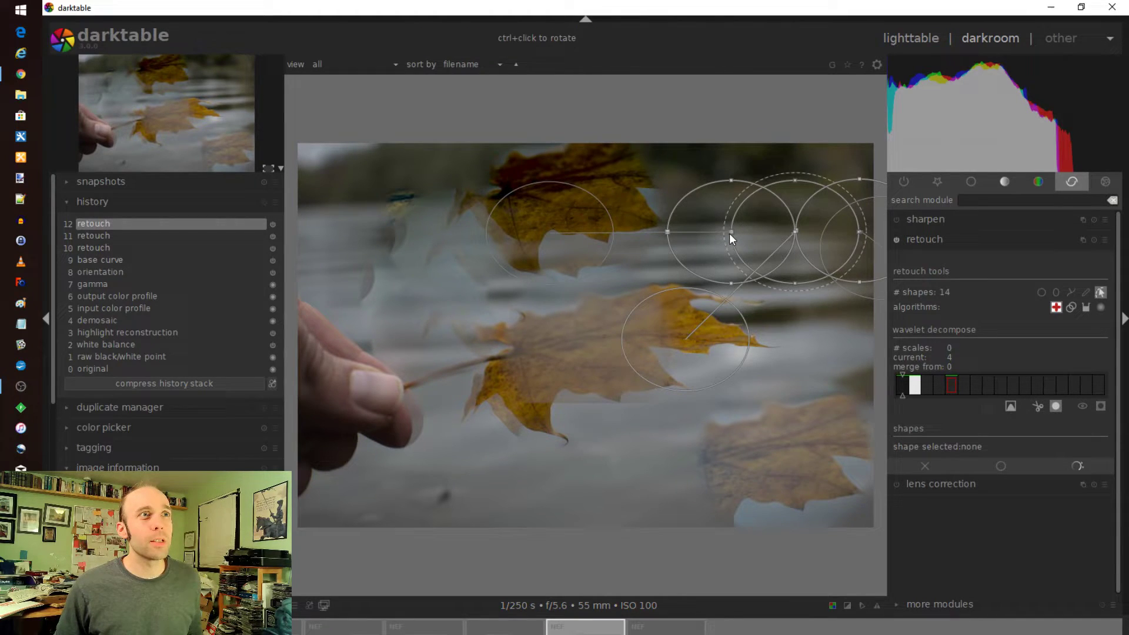
{"action": "left_click_drag", "start_coordinate": [732, 232], "coordinate": [672, 232]}
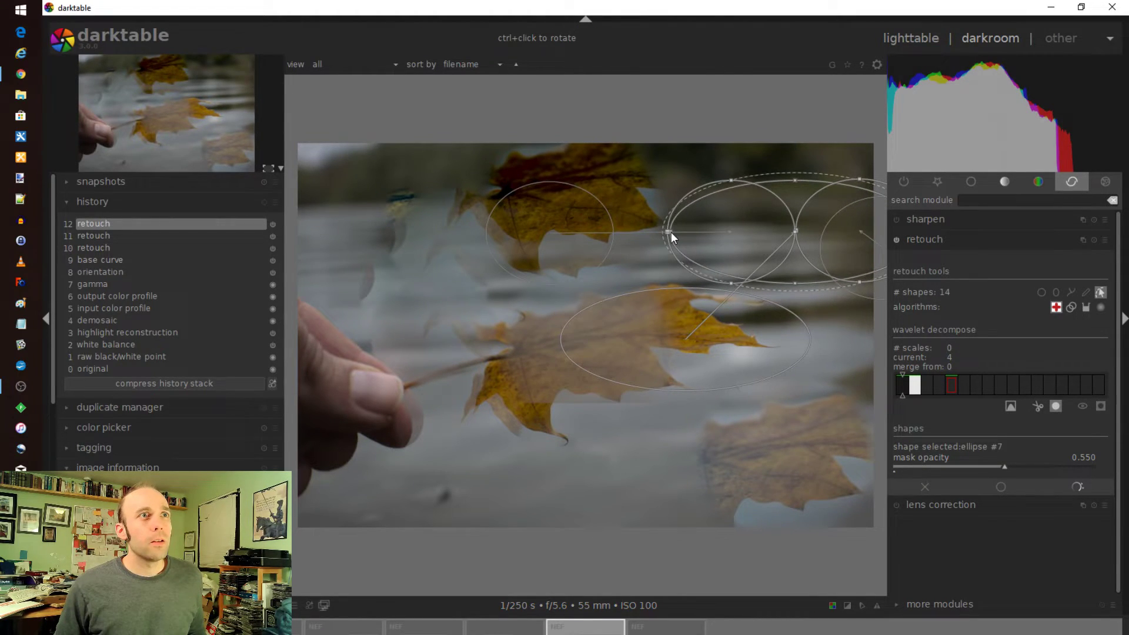
{"action": "left_click_drag", "start_coordinate": [795, 288], "coordinate": [798, 341]}
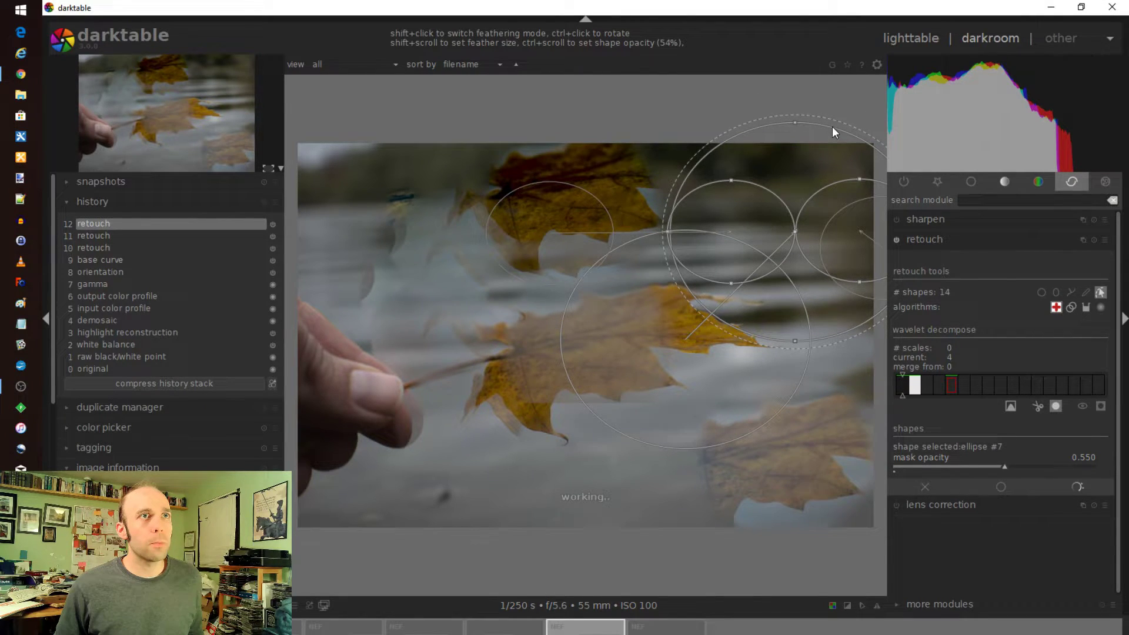
{"action": "left_click_drag", "start_coordinate": [831, 126], "coordinate": [789, 156]}
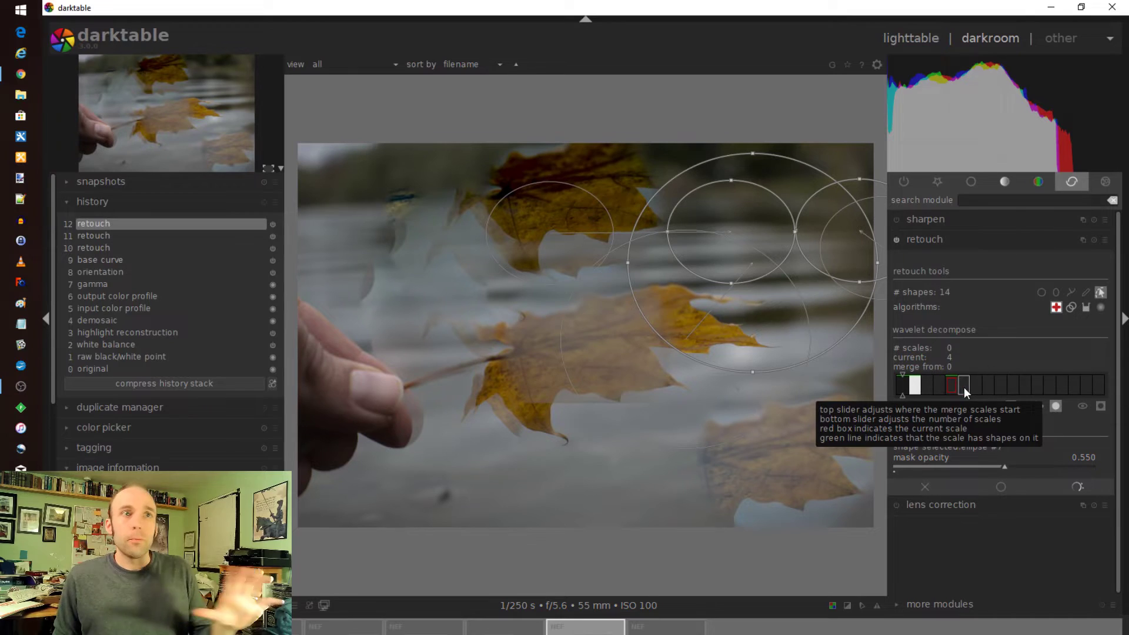
{"action": "left_click", "coordinate": [936, 384]}
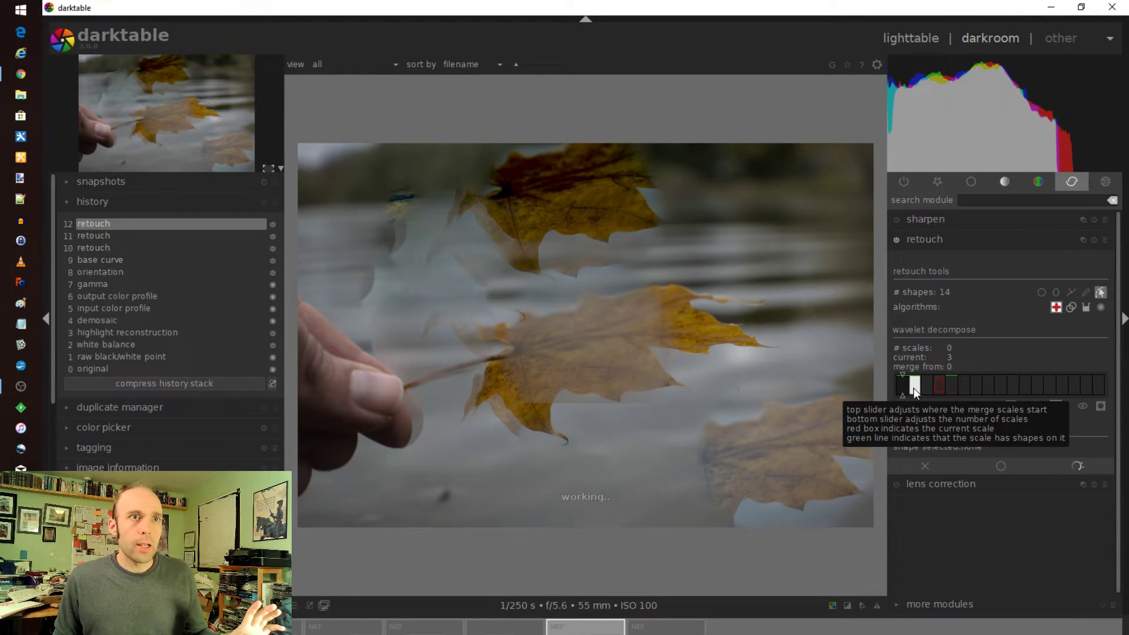
{"action": "left_click", "coordinate": [948, 386]}
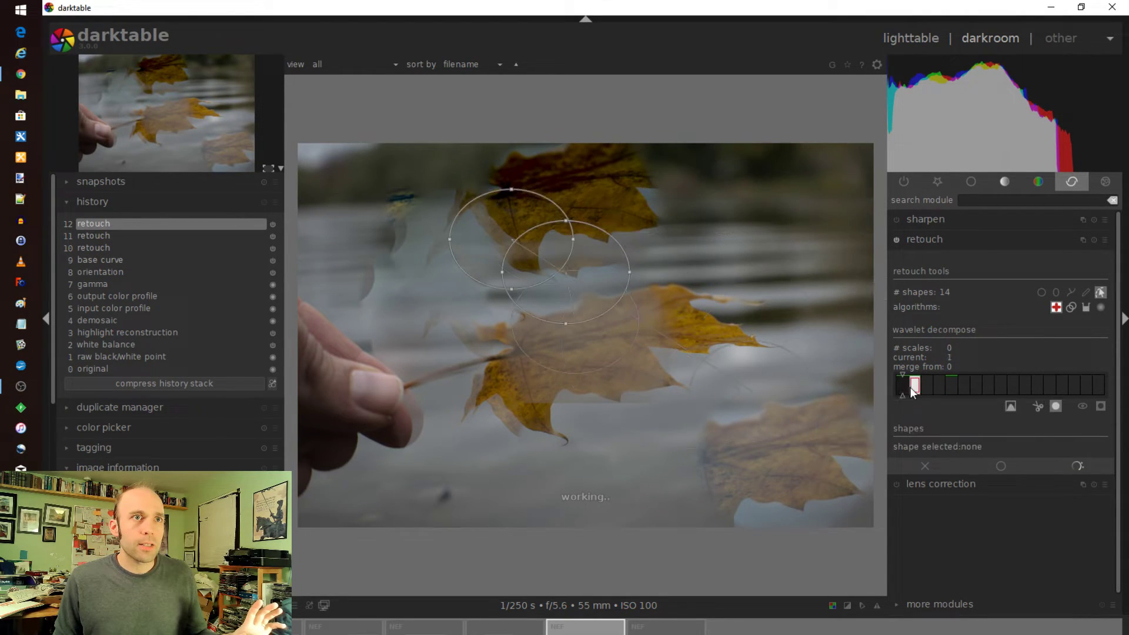
{"action": "left_click", "coordinate": [937, 385]}
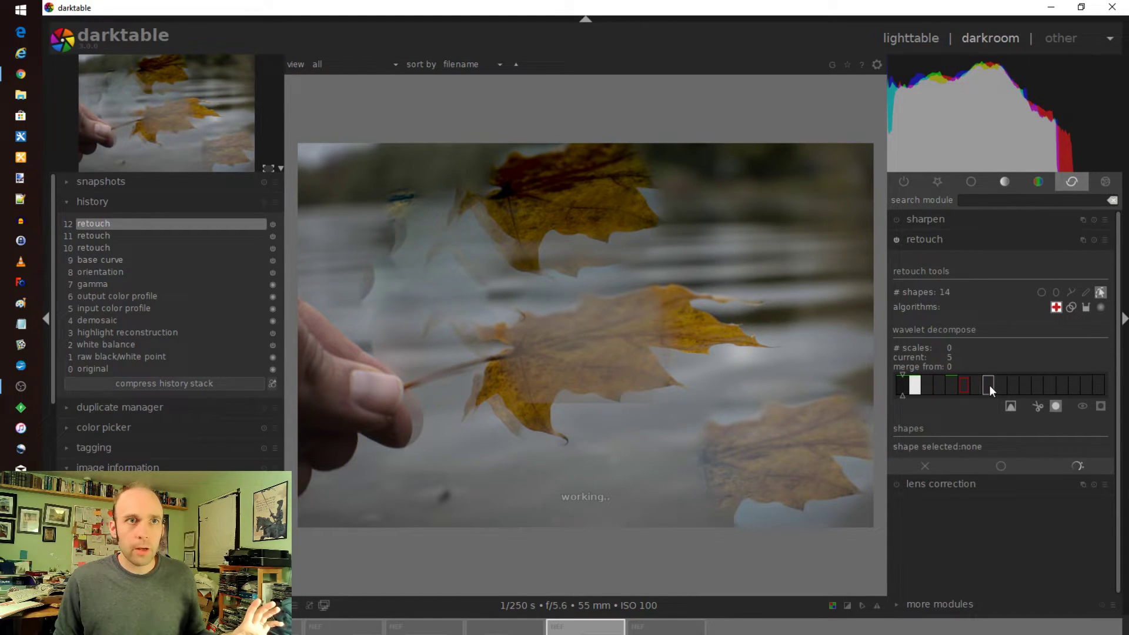
{"action": "left_click", "coordinate": [953, 386]}
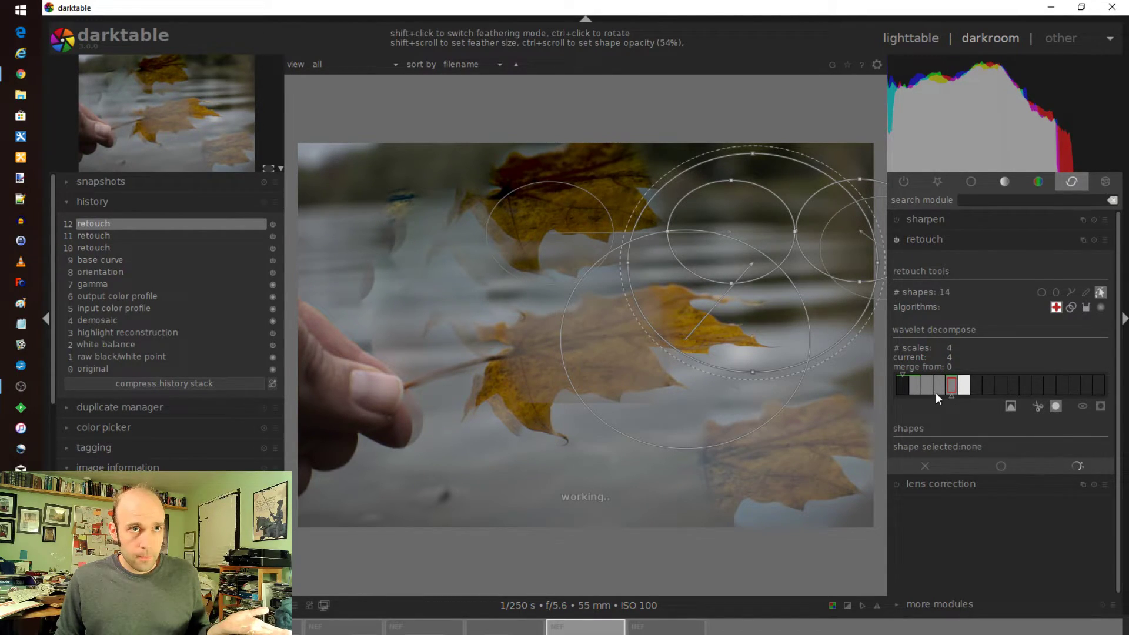
{"action": "left_click", "coordinate": [953, 375]}
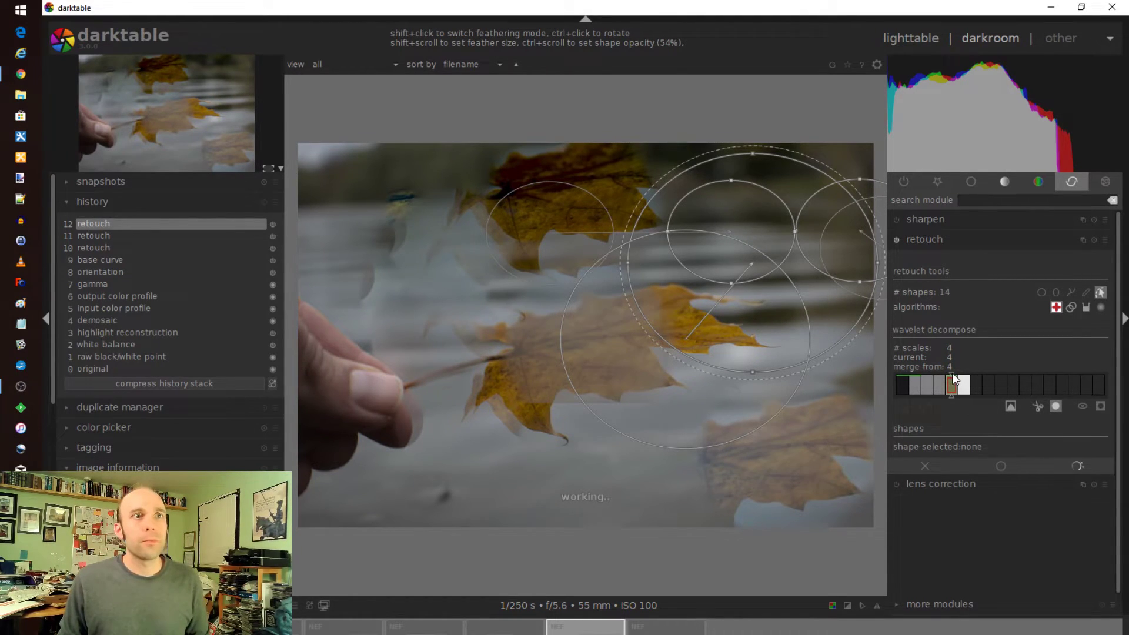
{"action": "left_click", "coordinate": [903, 375]}
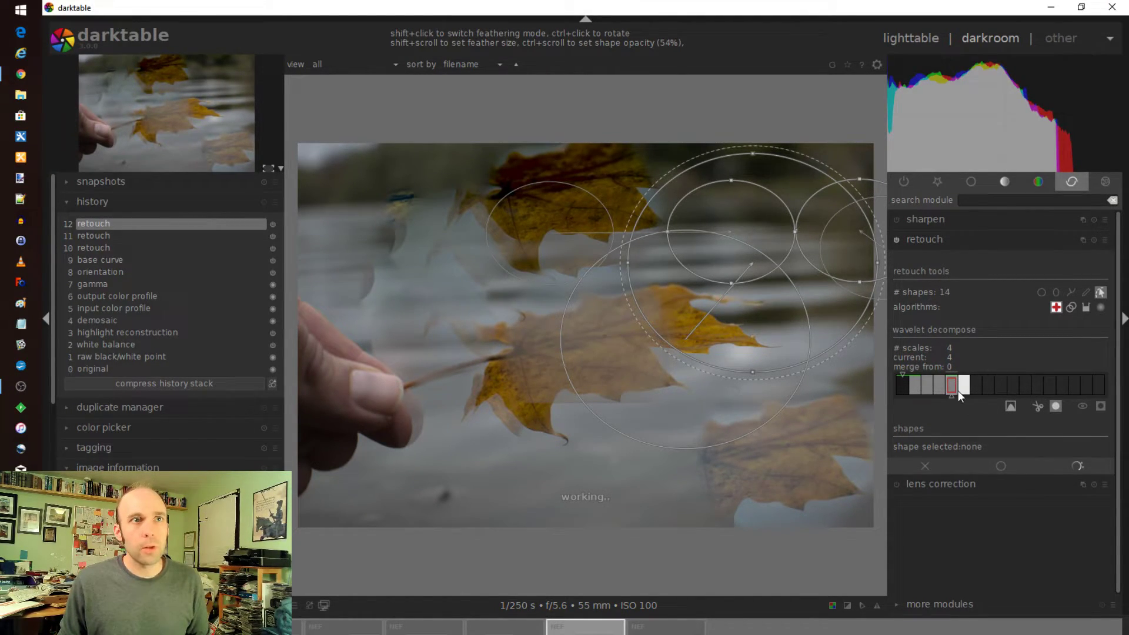
{"action": "left_click_drag", "start_coordinate": [950, 397], "coordinate": [898, 396]}
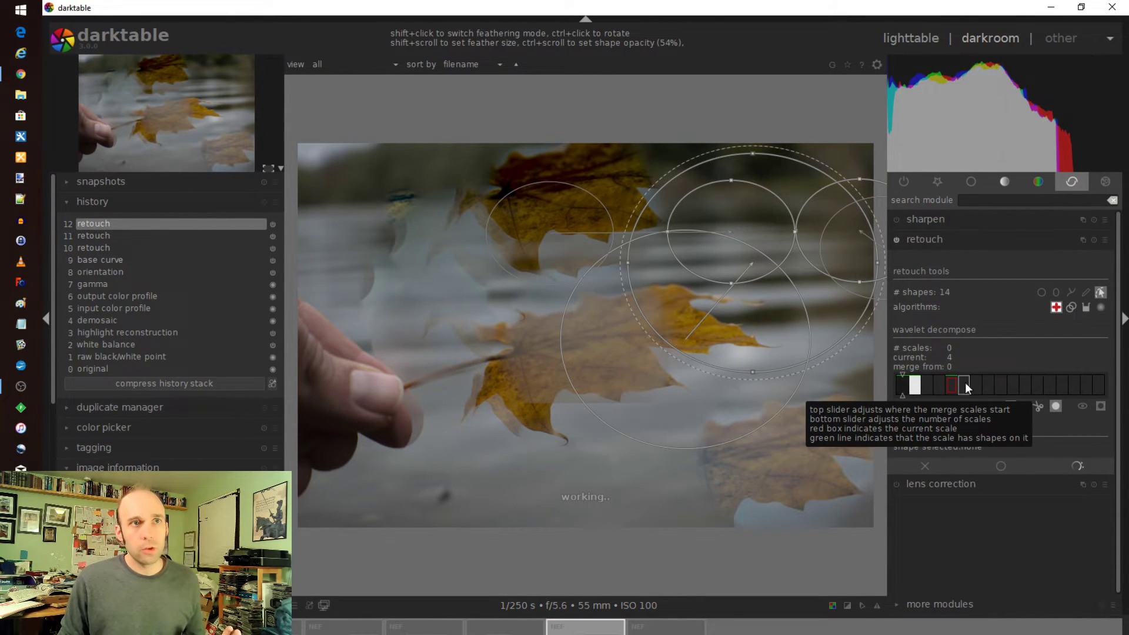
{"action": "left_click", "coordinate": [903, 385]}
{"action": "left_click", "coordinate": [949, 387]}
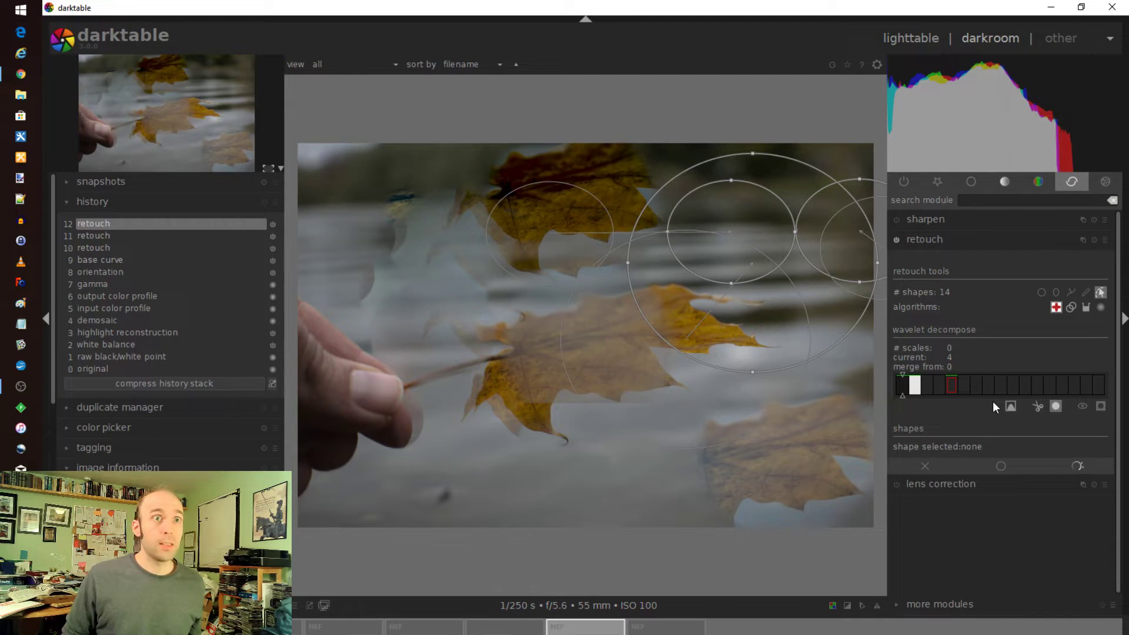
Step: Select wavelet scale 2 on the decompose bar and check the retouch instance menu
{"action": "scroll", "coordinate": [1039, 381], "scroll_direction": "down", "scroll_amount": 2}
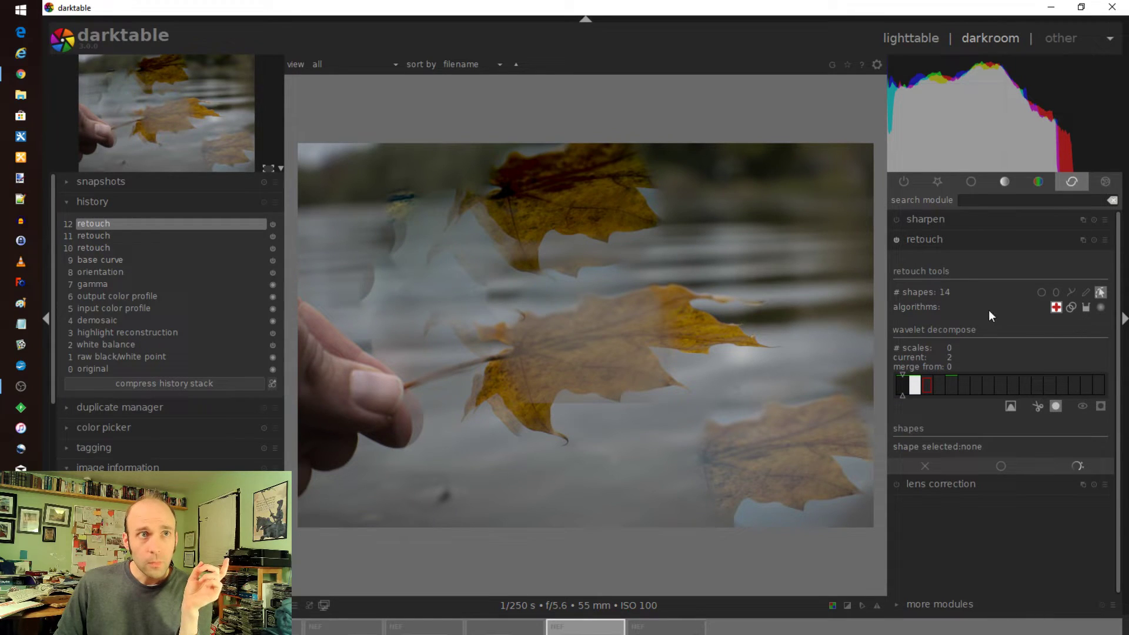
{"action": "left_click", "coordinate": [1082, 241]}
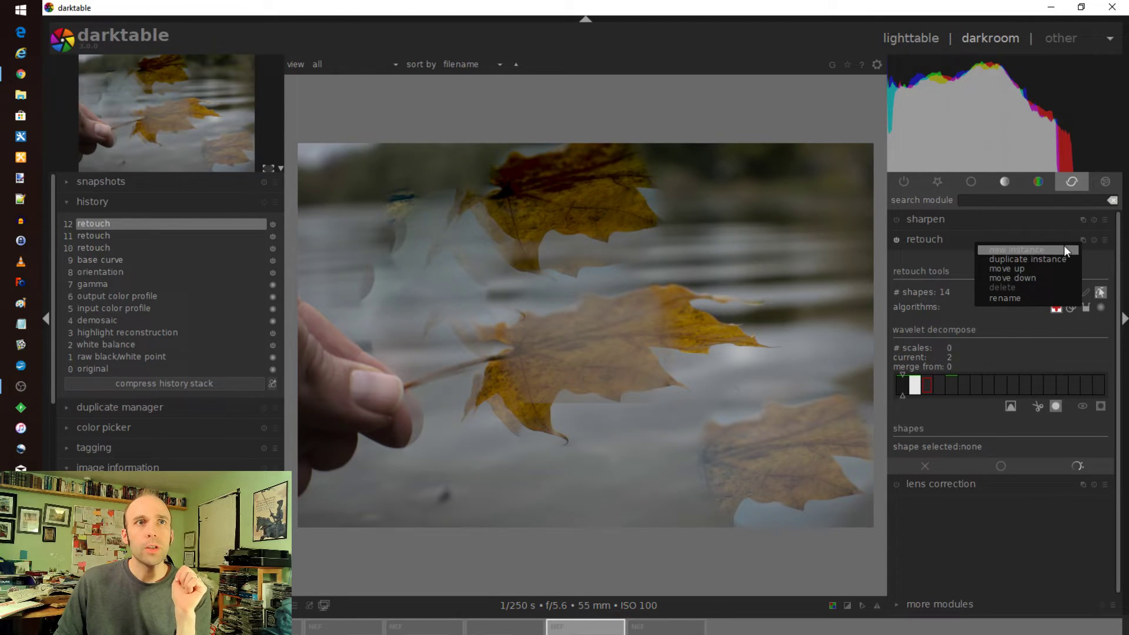
{"action": "left_click", "coordinate": [1082, 241]}
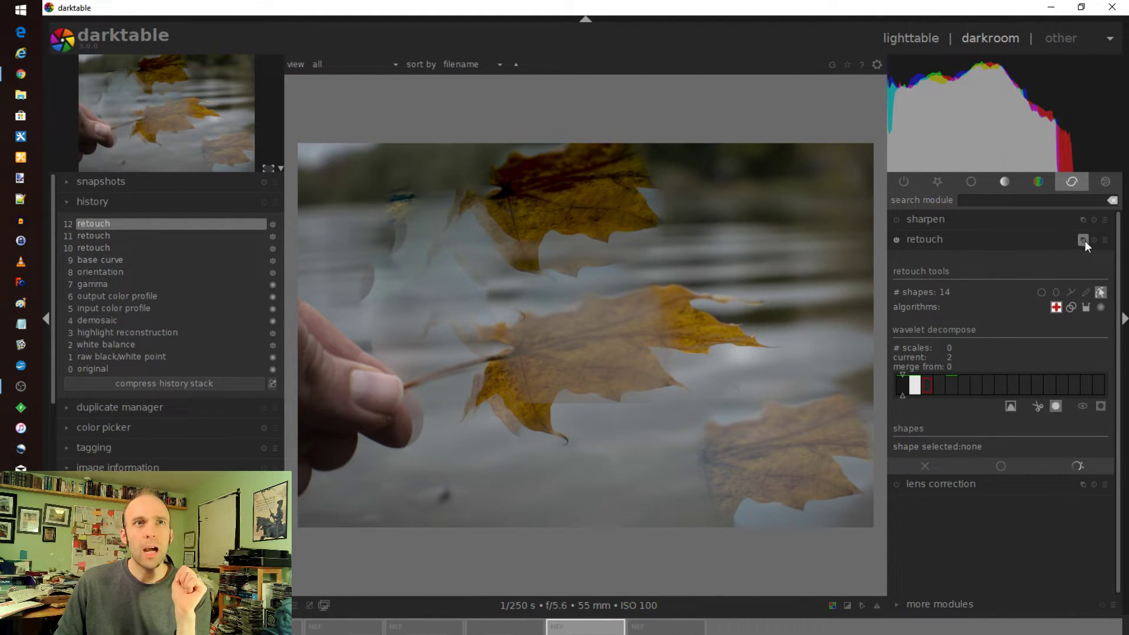
{"action": "right_click", "coordinate": [1082, 239]}
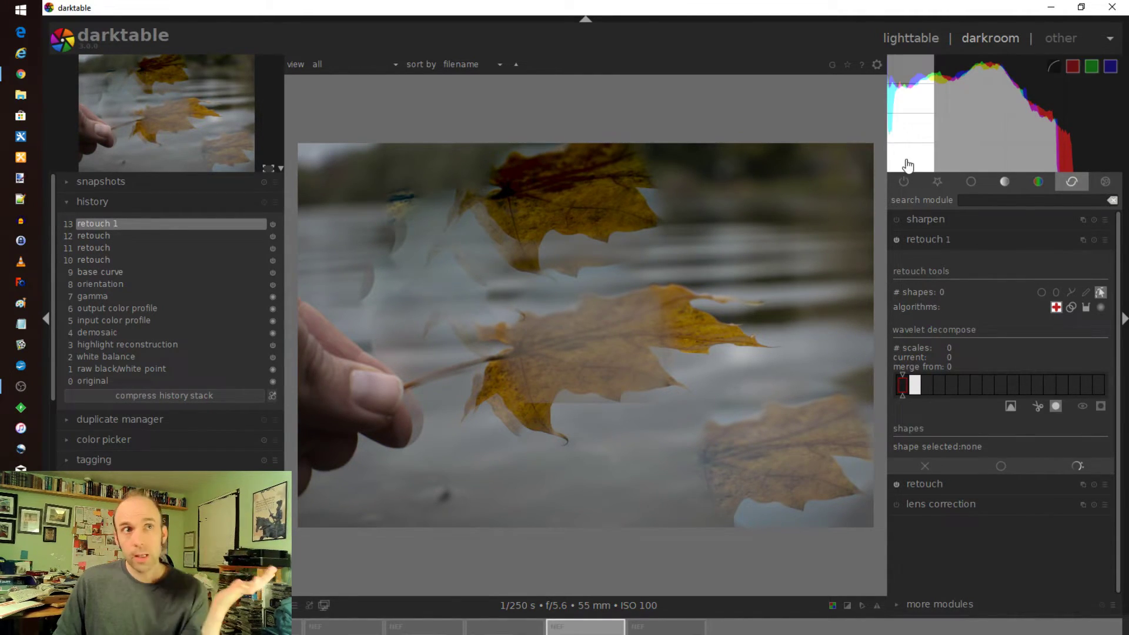
{"action": "left_click", "coordinate": [1082, 236]}
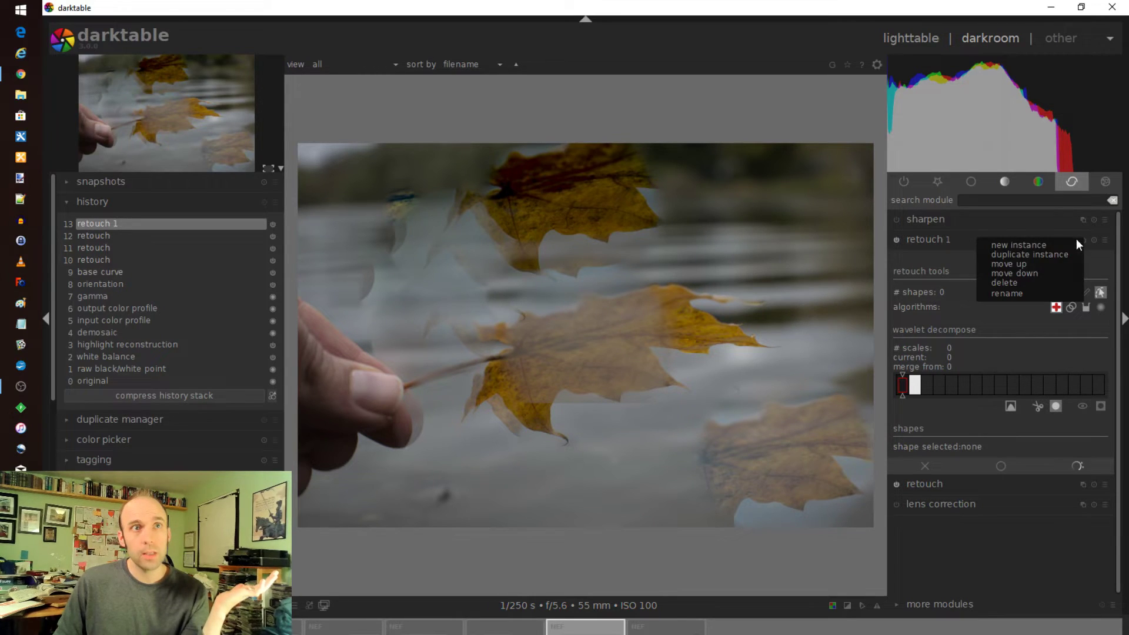
{"action": "left_click", "coordinate": [1029, 285]}
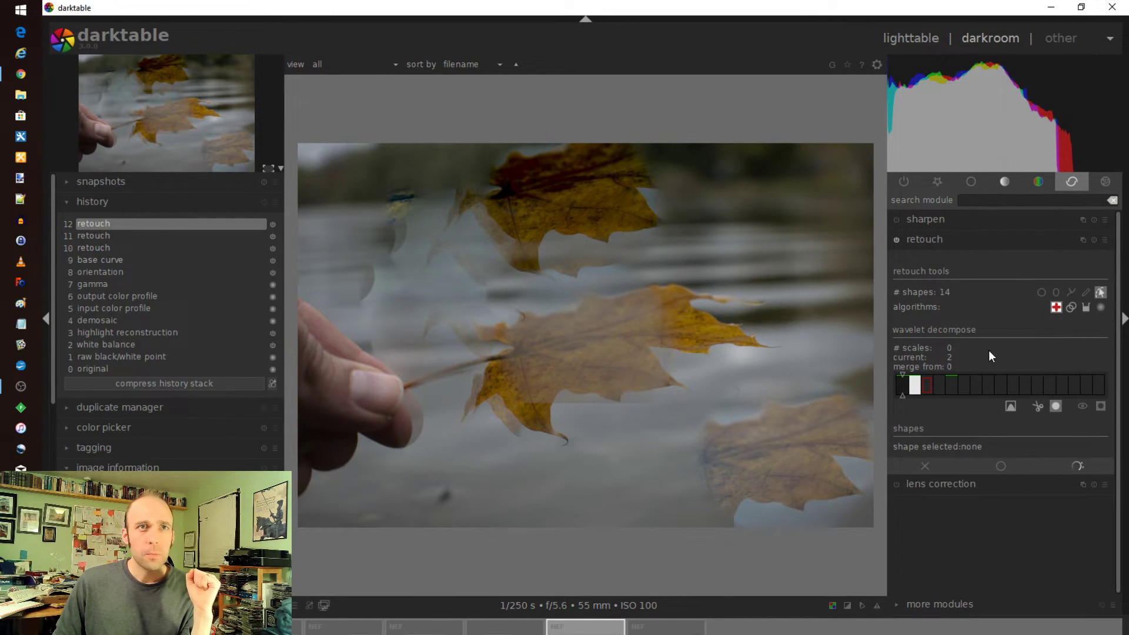
Step: Replace the healing algorithm with clone in the retouch module's algorithms row
{"action": "left_click", "coordinate": [1073, 307]}
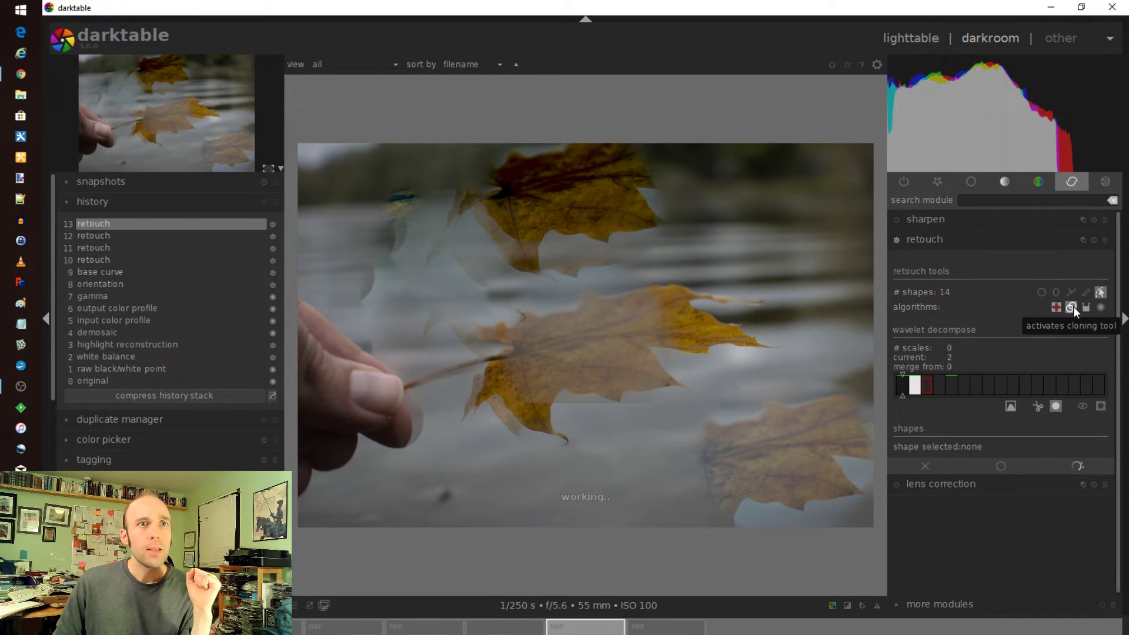